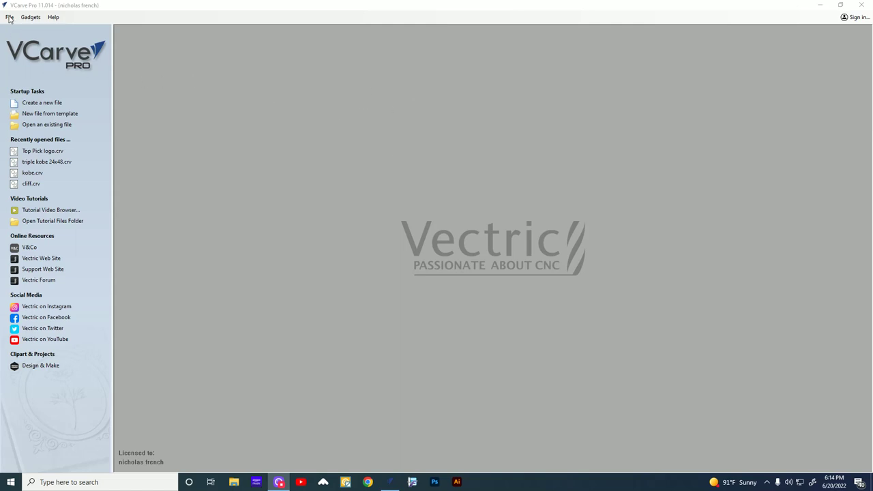
Create a new 47 x 32 x 0.75 in single-sided job at Maximum (50 x Slower) resolution.
{"action": "left_click", "coordinate": [10, 17]}
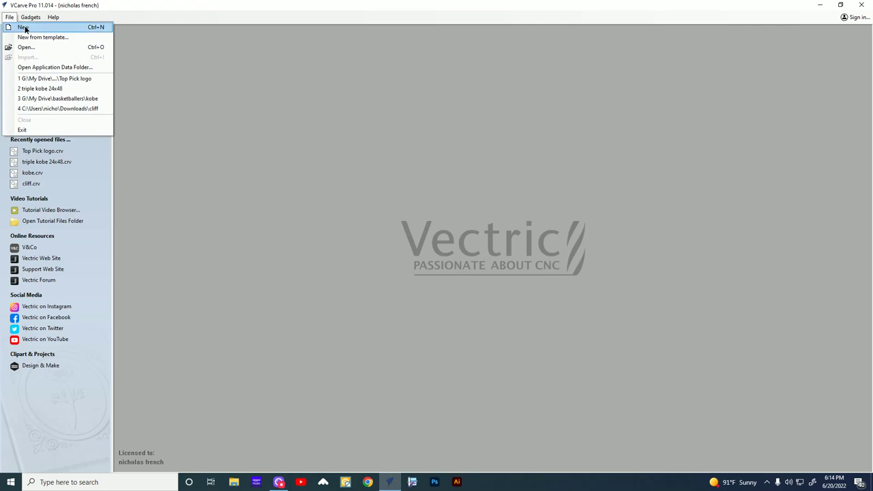
{"action": "left_click", "coordinate": [24, 28]}
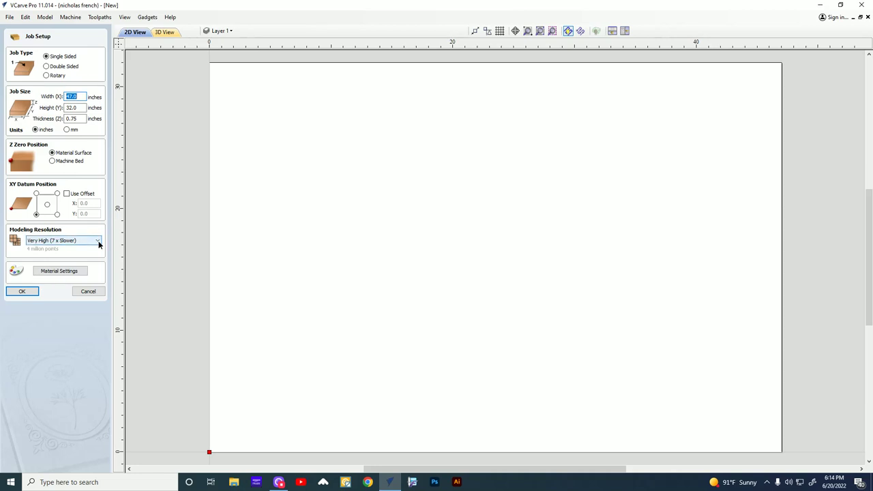
{"action": "left_click", "coordinate": [98, 241]}
{"action": "left_click", "coordinate": [57, 273]}
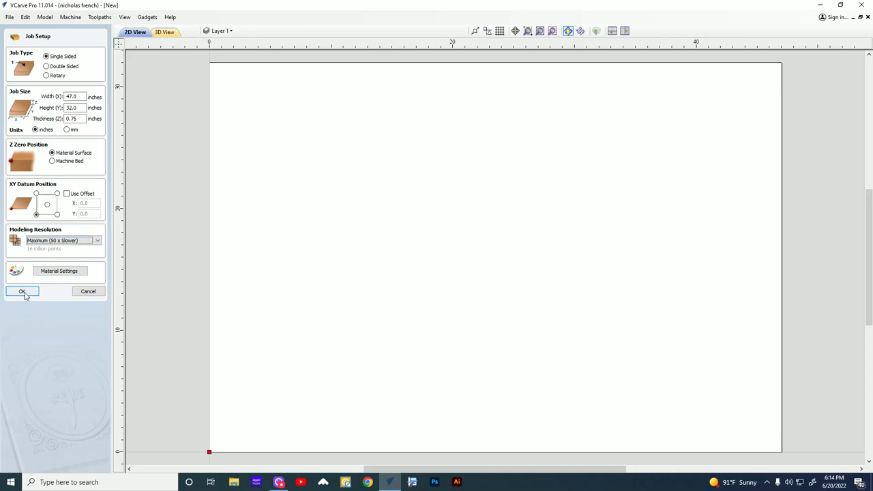
{"action": "left_click", "coordinate": [22, 292]}
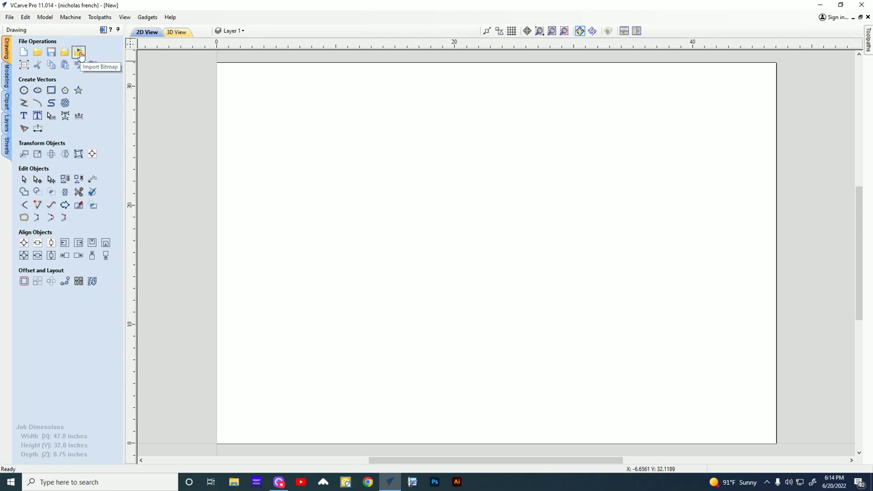
{"action": "left_click", "coordinate": [79, 53]}
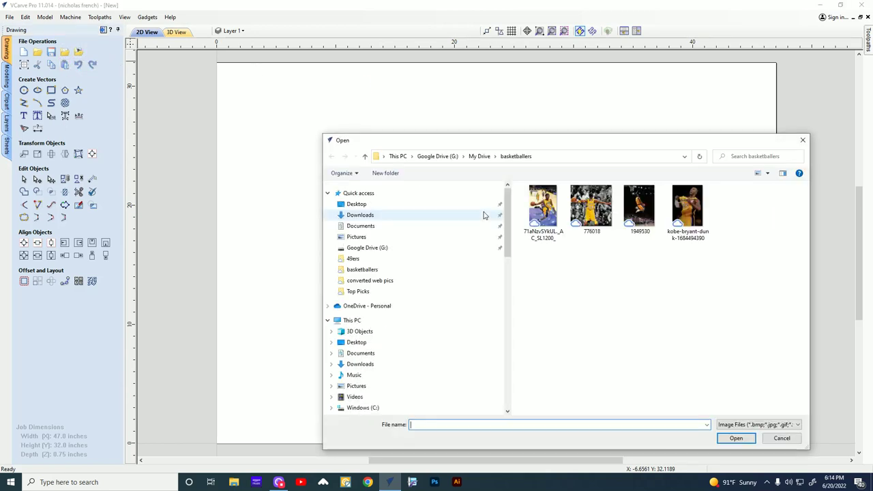
{"action": "left_click", "coordinate": [695, 211]}
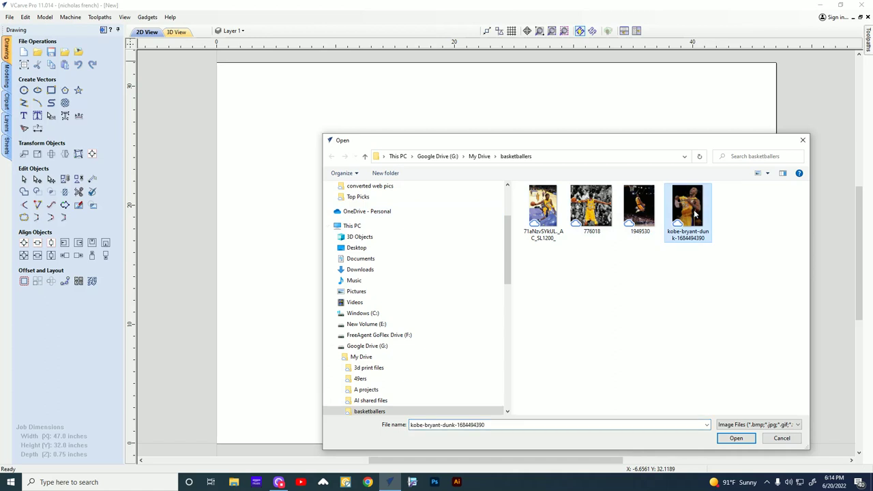
{"action": "left_click", "coordinate": [740, 440]}
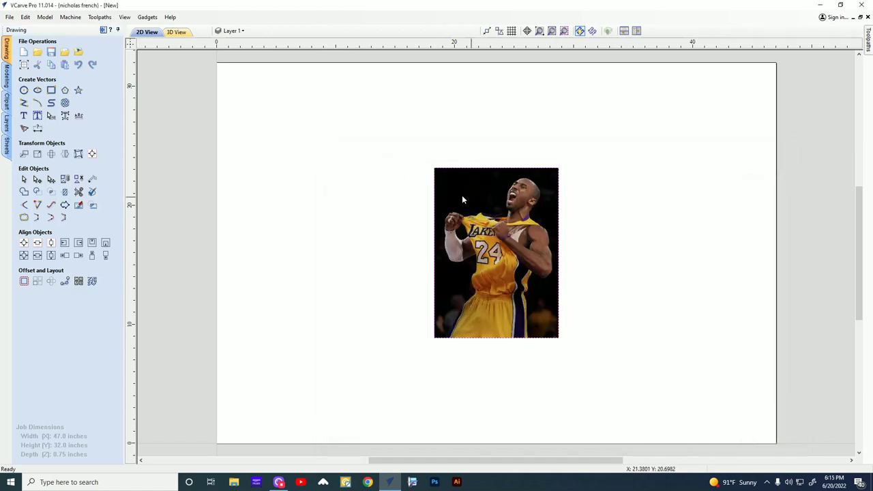
Move the photo to the job's bottom-left corner and enlarge it to about 17.5 x 23.9 in.
{"action": "left_click", "coordinate": [480, 235]}
{"action": "left_click_drag", "start_coordinate": [512, 254], "coordinate": [312, 354]}
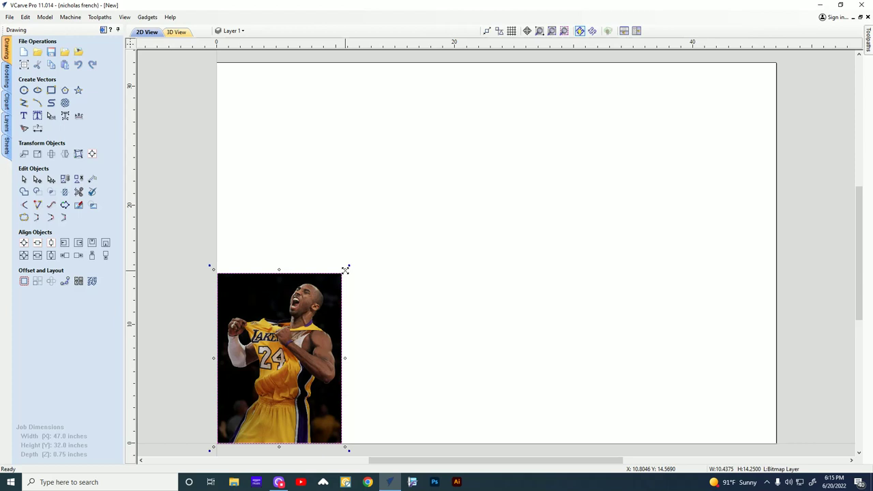
{"action": "left_click_drag", "start_coordinate": [346, 269], "coordinate": [425, 202]}
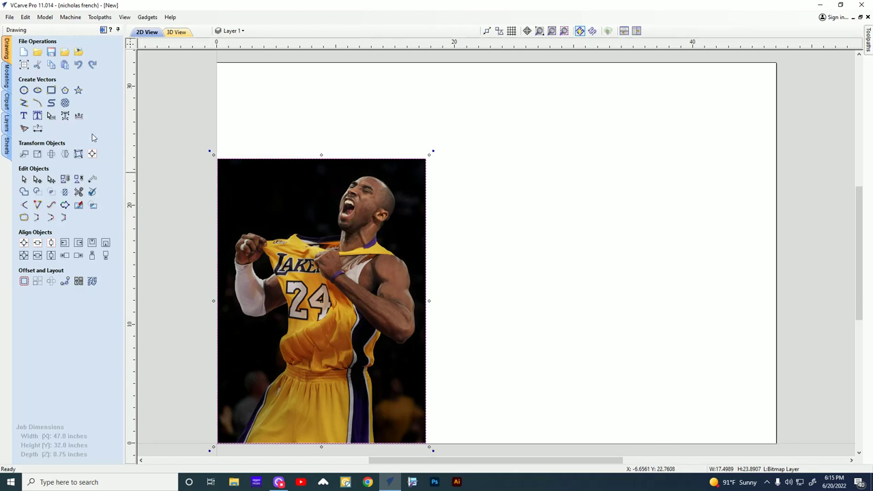
Draw a 17.56 x 23.94 in rectangle tracing the photo's outline from the job origin.
{"action": "left_click", "coordinate": [51, 90]}
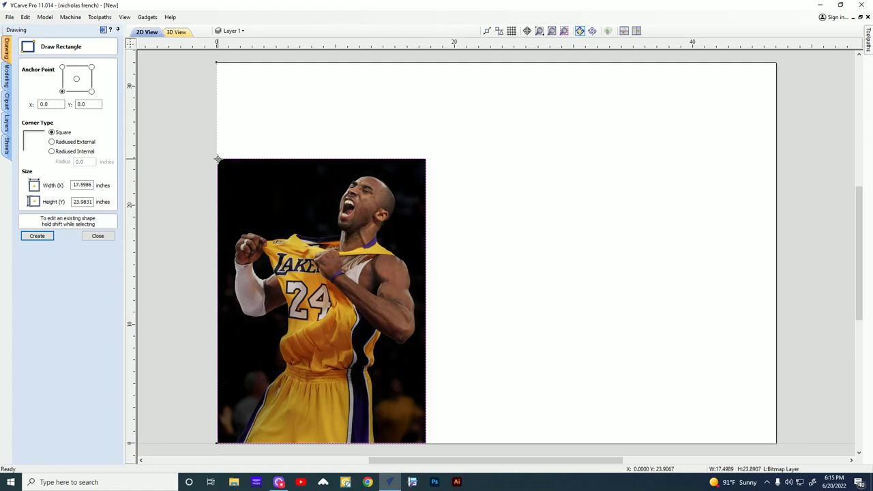
{"action": "left_click", "coordinate": [98, 236]}
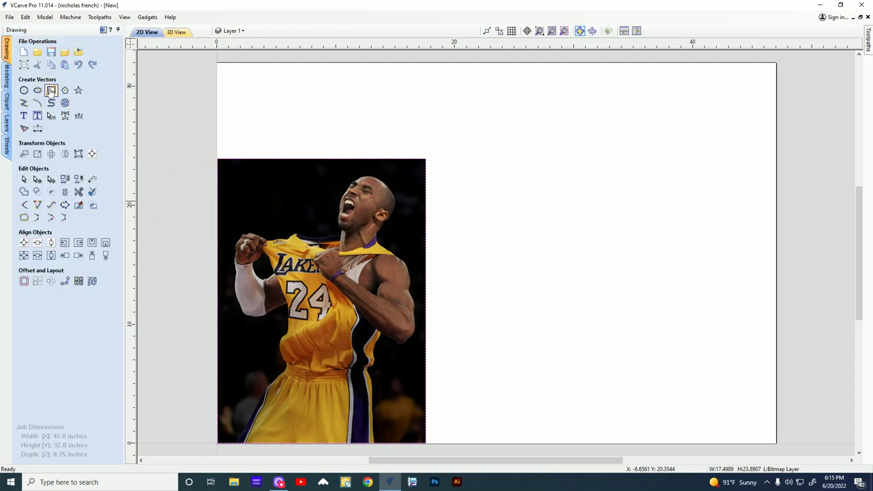
{"action": "left_click", "coordinate": [51, 90]}
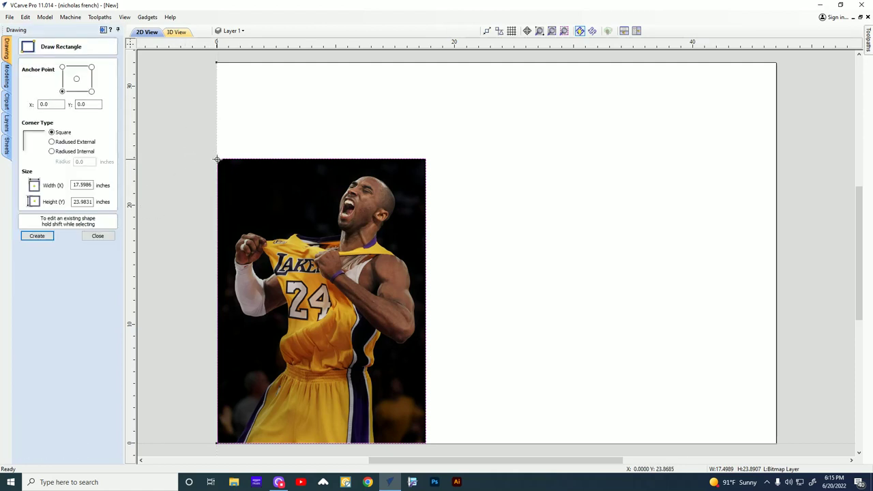
{"action": "left_click_drag", "start_coordinate": [217, 159], "coordinate": [425, 446]}
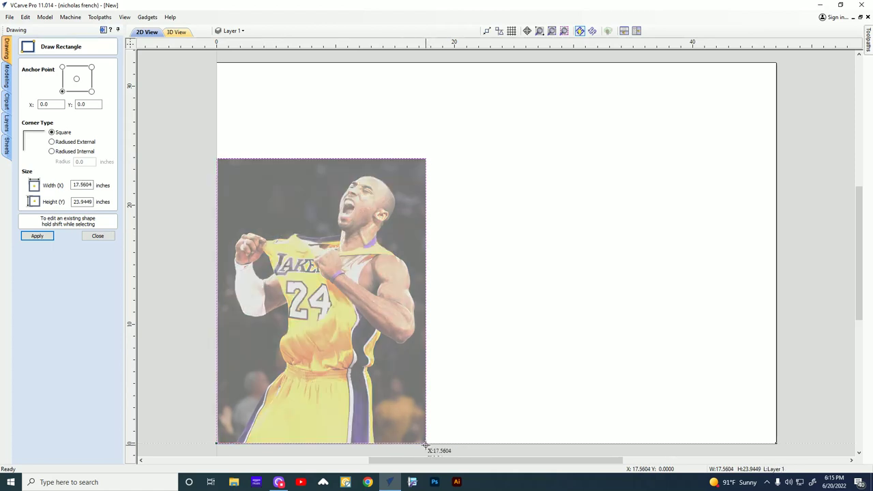
{"action": "left_click", "coordinate": [97, 236]}
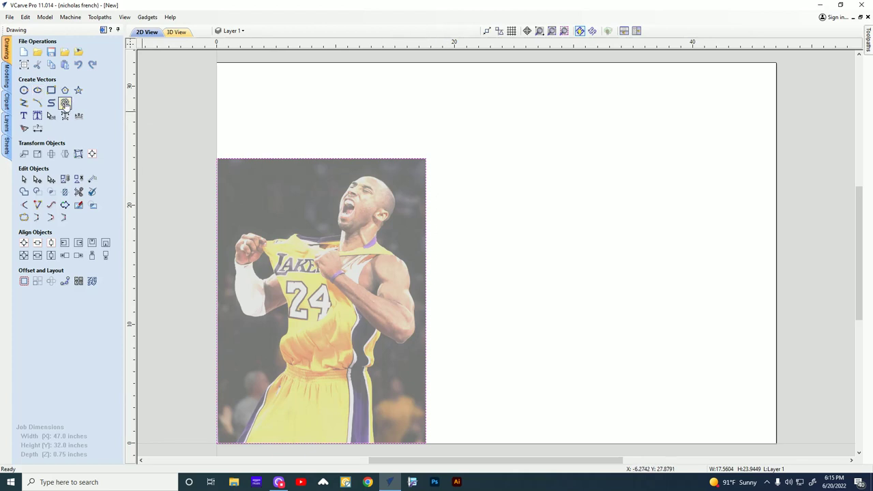
Preview a wave texture at 43.2°, 0.14 spacing, 0.975 amplitude, 5.5 wavelength on layer 'waves'.
{"action": "left_click", "coordinate": [64, 103]}
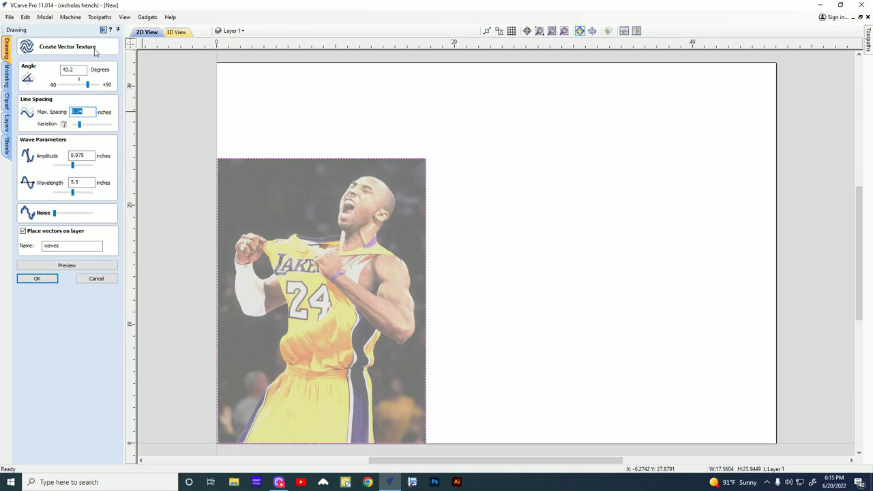
{"action": "left_click", "coordinate": [54, 215]}
{"action": "left_click", "coordinate": [66, 265]}
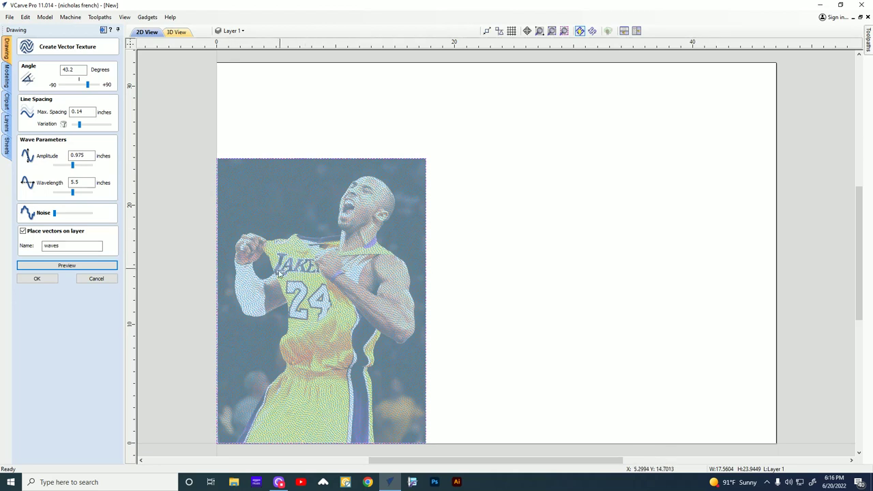
Zoom in and out over the wave preview to inspect the lines across the face and jersey.
{"action": "scroll", "coordinate": [362, 245], "scroll_direction": "up", "scroll_amount": 4}
{"action": "scroll", "coordinate": [362, 245], "scroll_direction": "up", "scroll_amount": 3}
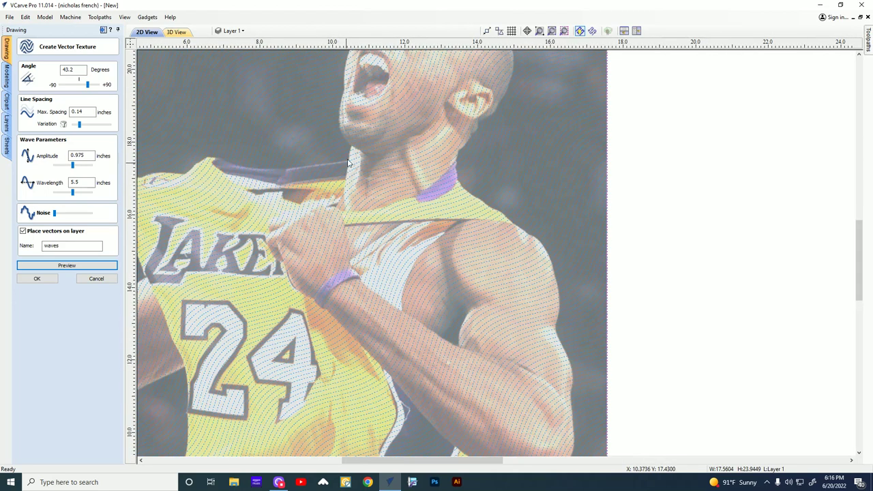
{"action": "scroll", "coordinate": [505, 181], "scroll_direction": "down", "scroll_amount": 2}
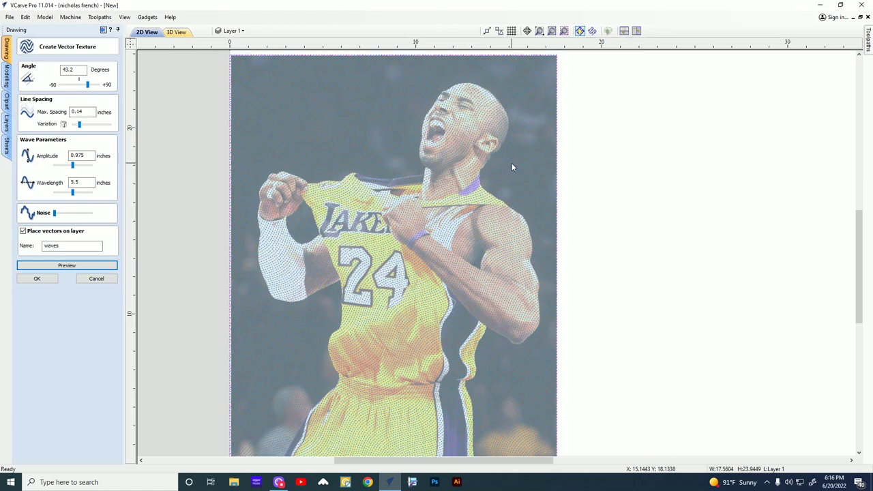
{"action": "scroll", "coordinate": [512, 163], "scroll_direction": "up", "scroll_amount": 4}
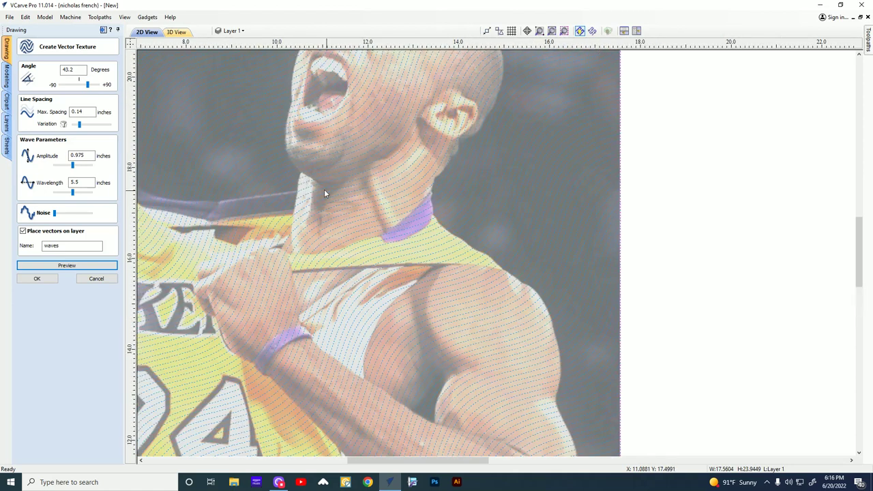
{"action": "scroll", "coordinate": [309, 234], "scroll_direction": "down", "scroll_amount": 3}
{"action": "scroll", "coordinate": [309, 234], "scroll_direction": "down", "scroll_amount": 2}
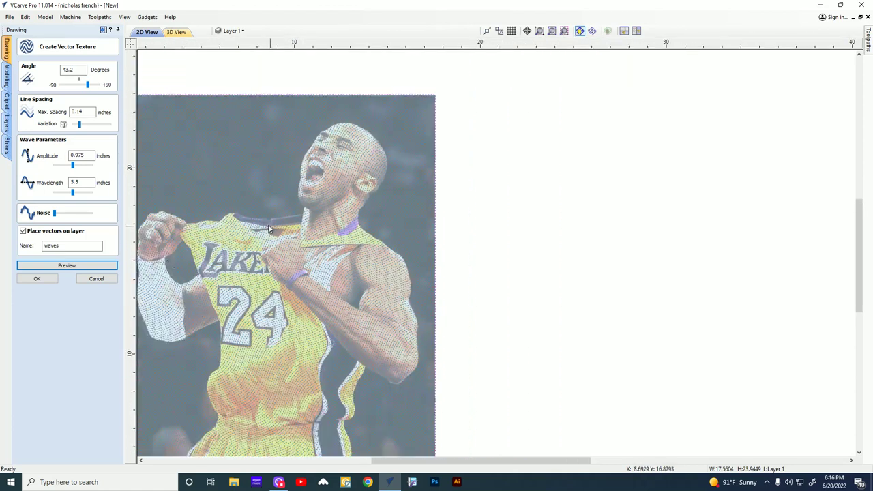
{"action": "scroll", "coordinate": [268, 224], "scroll_direction": "up", "scroll_amount": 1}
{"action": "scroll", "coordinate": [322, 216], "scroll_direction": "down", "scroll_amount": 1}
{"action": "scroll", "coordinate": [356, 201], "scroll_direction": "up", "scroll_amount": 1}
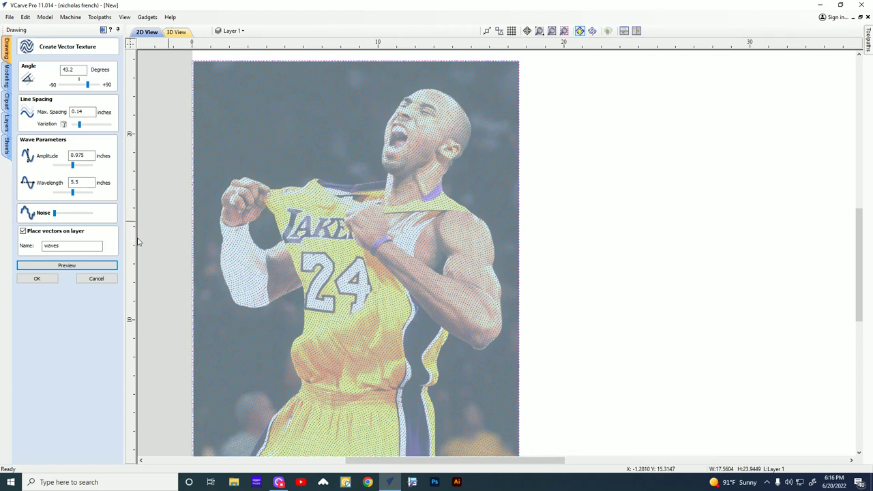
{"action": "scroll", "coordinate": [272, 192], "scroll_direction": "down", "scroll_amount": 2}
{"action": "scroll", "coordinate": [277, 208], "scroll_direction": "up", "scroll_amount": 1}
{"action": "scroll", "coordinate": [280, 215], "scroll_direction": "up", "scroll_amount": 1}
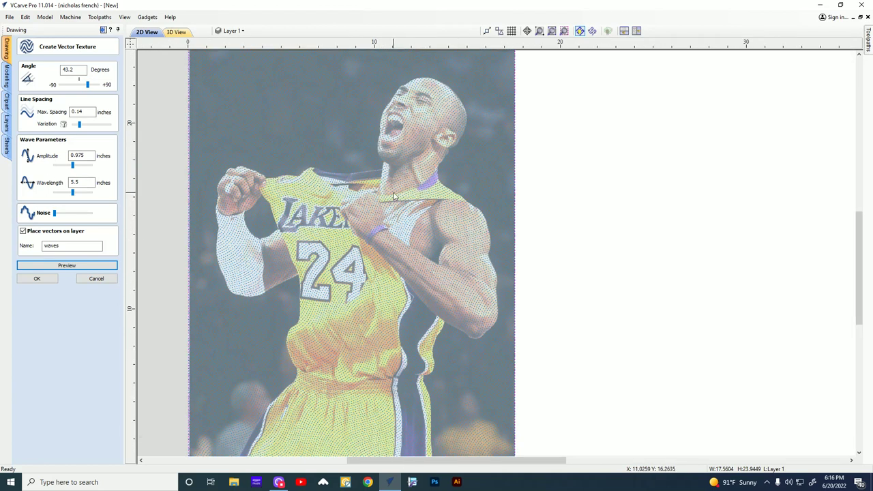
Raise the line spacing variation, regenerate the wave preview and inspect it up close.
{"action": "left_click", "coordinate": [80, 126]}
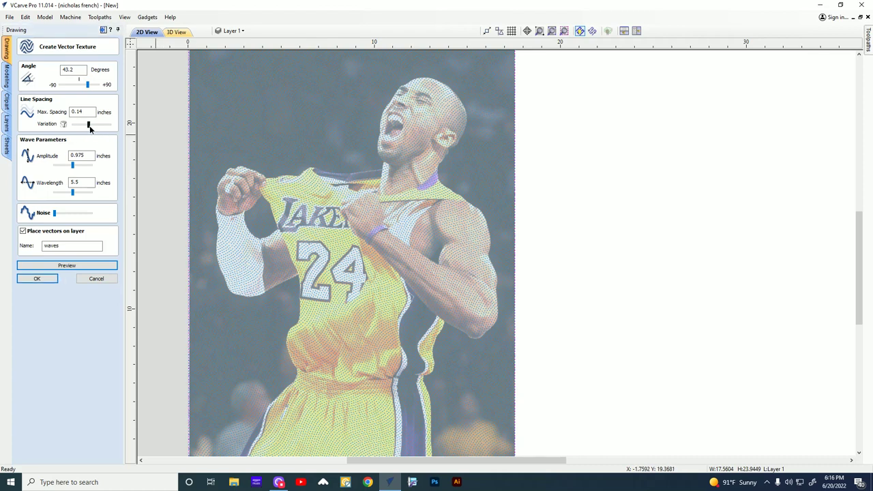
{"action": "left_click", "coordinate": [63, 265]}
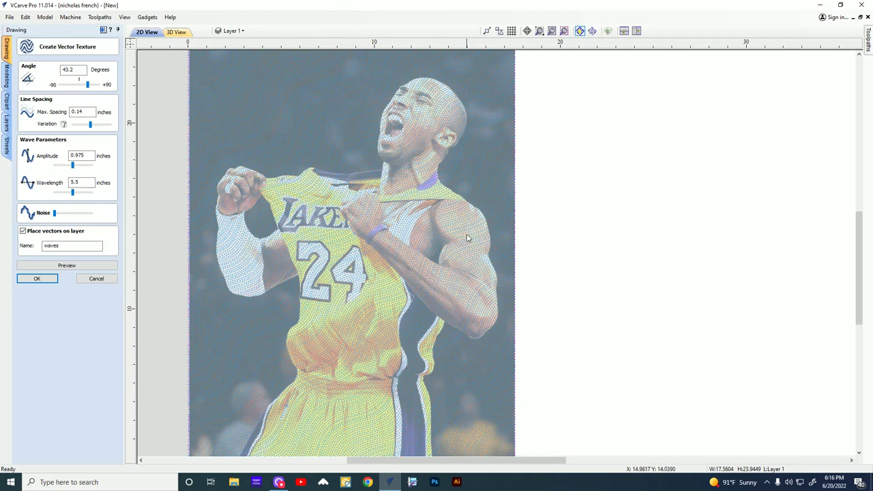
{"action": "scroll", "coordinate": [468, 243], "scroll_direction": "up", "scroll_amount": 5}
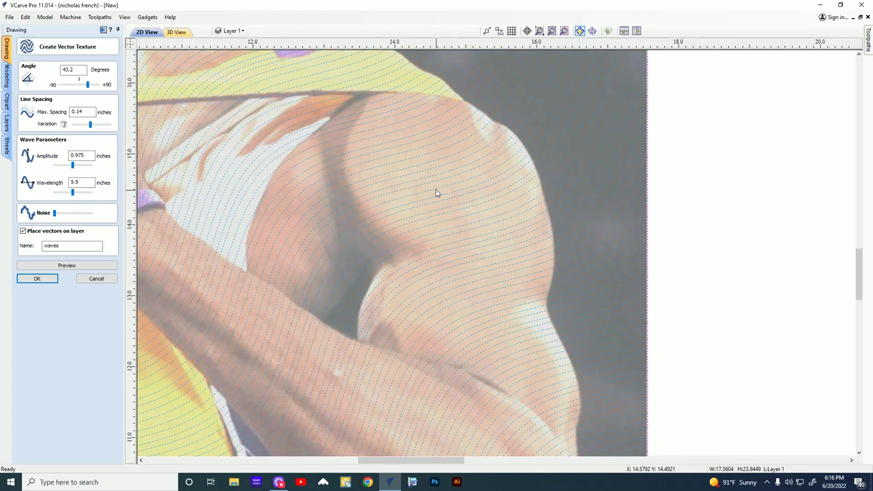
{"action": "scroll", "coordinate": [437, 287], "scroll_direction": "down", "scroll_amount": 4}
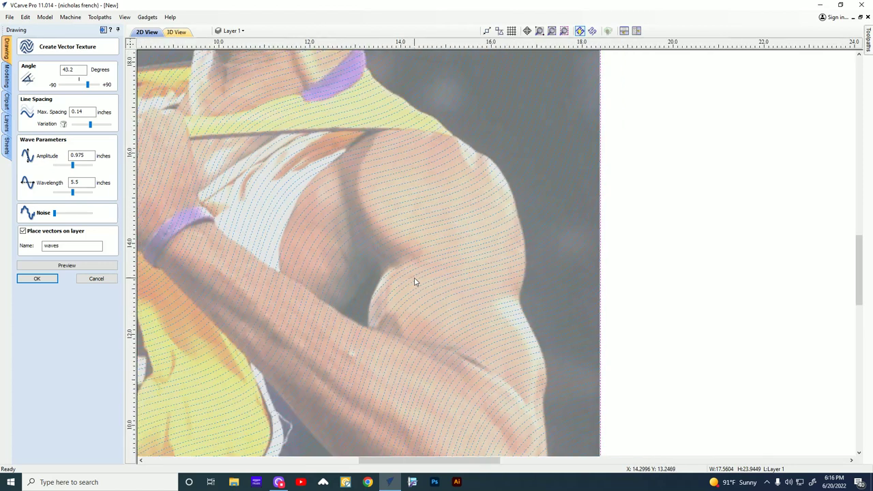
{"action": "scroll", "coordinate": [341, 236], "scroll_direction": "down", "scroll_amount": 5}
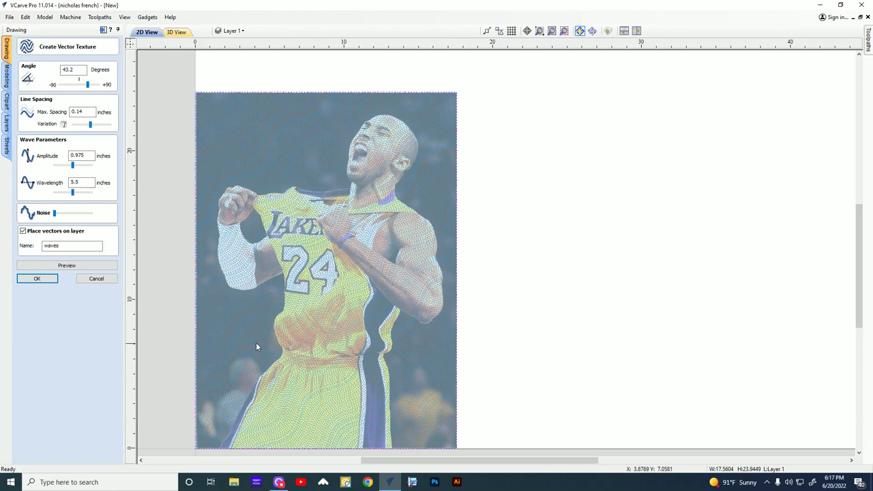
{"action": "scroll", "coordinate": [321, 321], "scroll_direction": "up", "scroll_amount": 3}
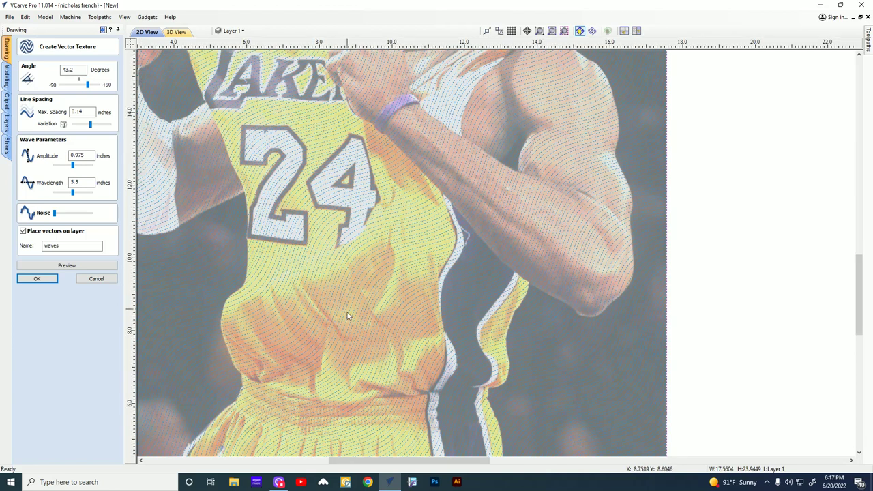
{"action": "scroll", "coordinate": [304, 319], "scroll_direction": "down", "scroll_amount": 2}
{"action": "scroll", "coordinate": [307, 316], "scroll_direction": "down", "scroll_amount": 3}
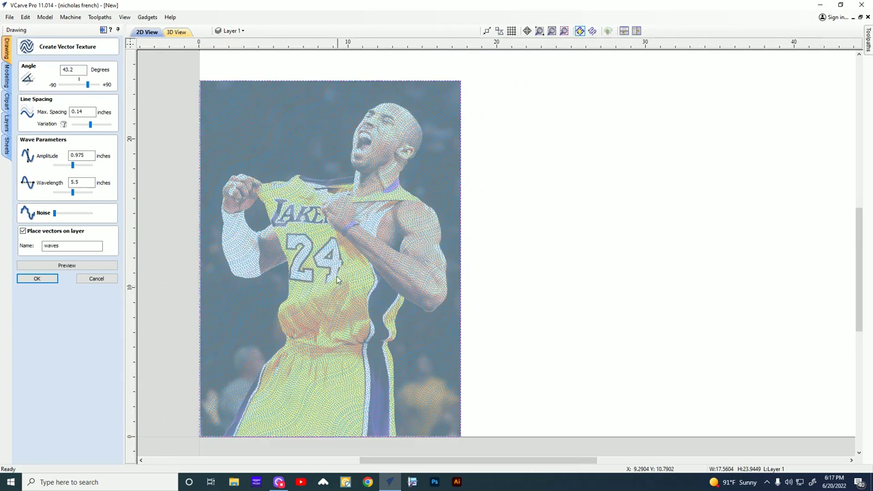
{"action": "scroll", "coordinate": [246, 326], "scroll_direction": "up", "scroll_amount": 2}
{"action": "scroll", "coordinate": [245, 322], "scroll_direction": "up", "scroll_amount": 3}
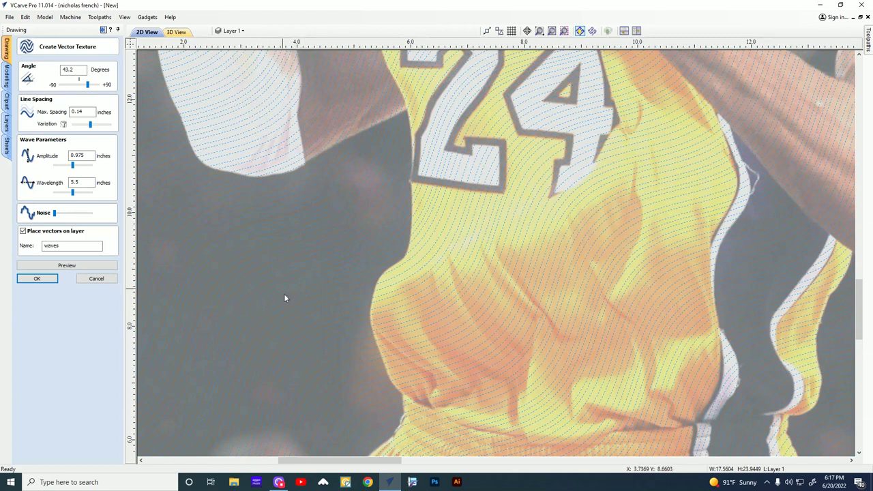
{"action": "scroll", "coordinate": [333, 306], "scroll_direction": "down", "scroll_amount": 3}
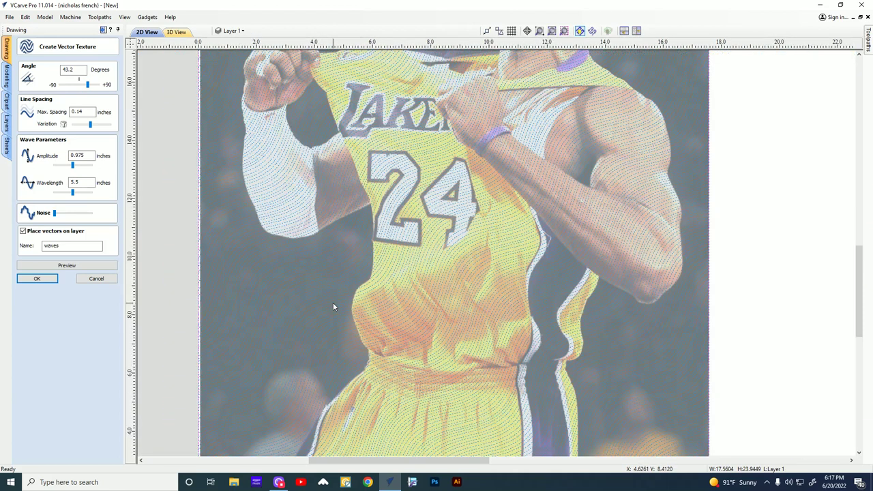
{"action": "scroll", "coordinate": [333, 304], "scroll_direction": "down", "scroll_amount": 1}
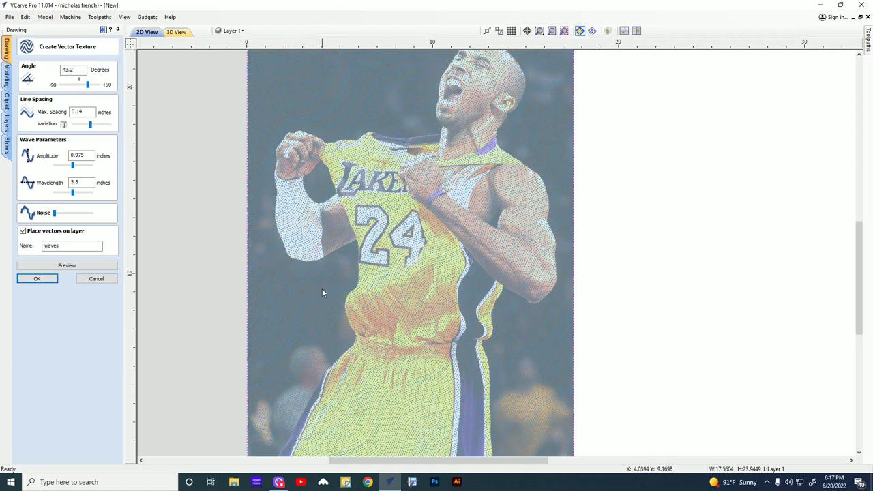
Lower the variation, re-preview, and commit the wave vectors to the 'waves' layer.
{"action": "left_click", "coordinate": [77, 125]}
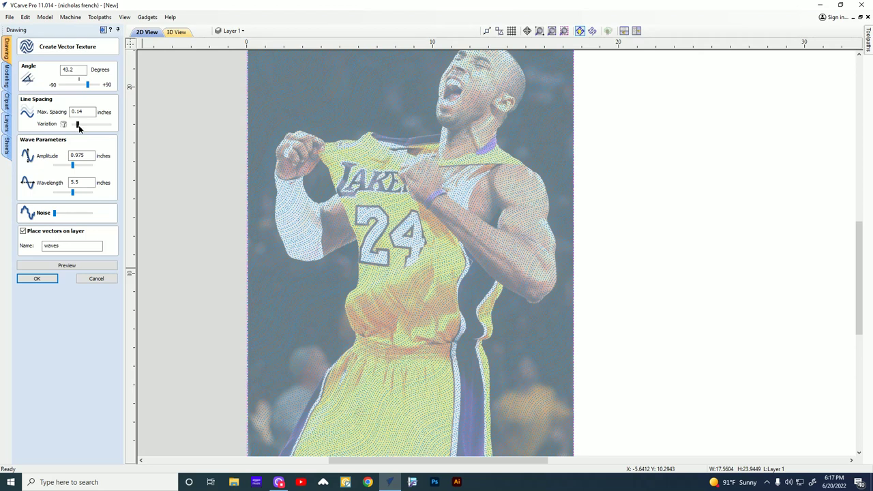
{"action": "left_click", "coordinate": [61, 266]}
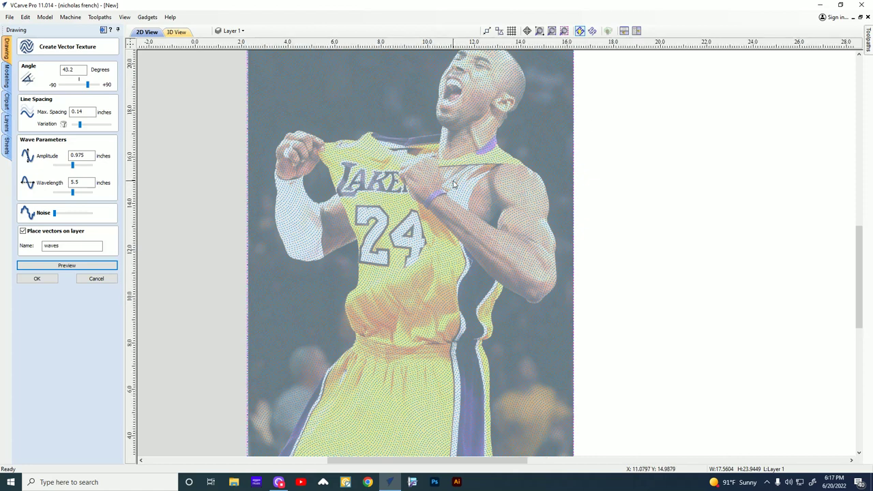
{"action": "scroll", "coordinate": [461, 184], "scroll_direction": "up", "scroll_amount": 3}
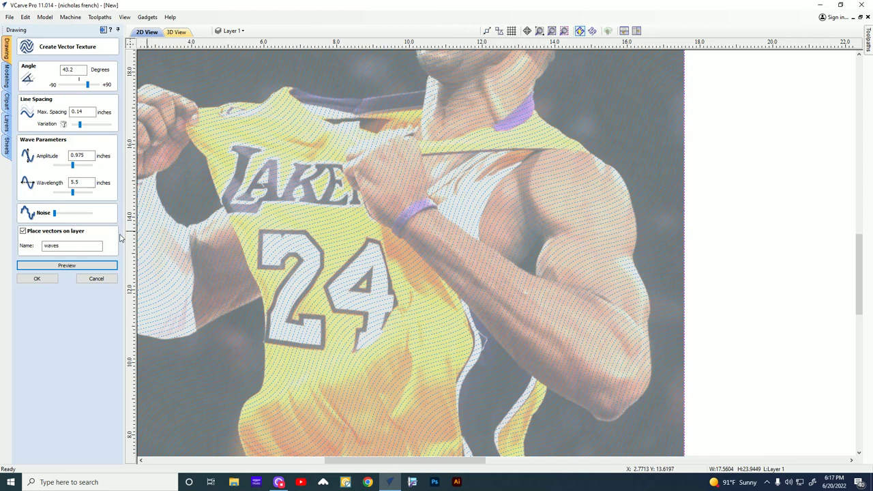
{"action": "left_click", "coordinate": [43, 279]}
In the Toolpaths panel, box-select all wave vectors over the photo and centre it in view.
{"action": "left_click", "coordinate": [103, 30]}
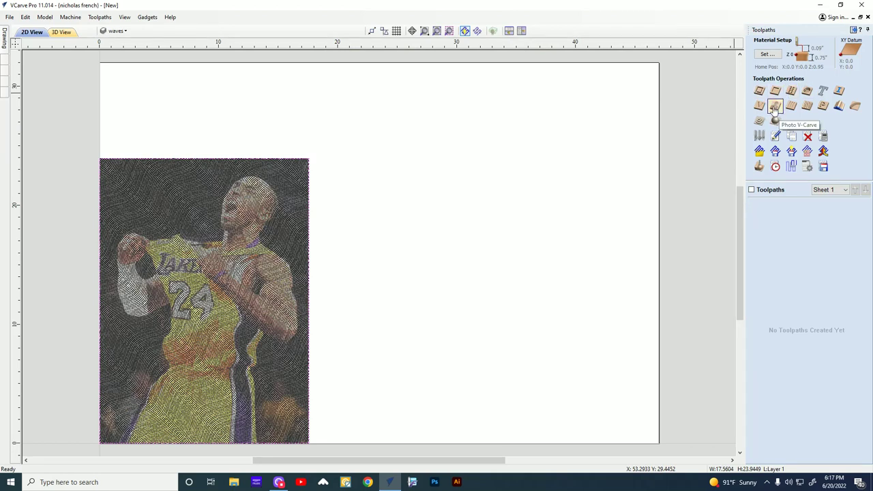
{"action": "left_click_drag", "start_coordinate": [82, 145], "coordinate": [320, 449]}
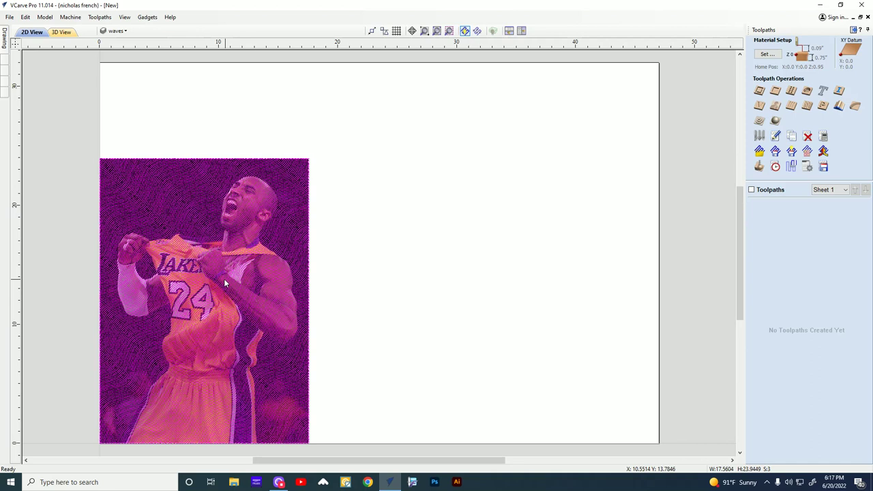
{"action": "middle_click_drag", "start_coordinate": [223, 278], "coordinate": [402, 243]}
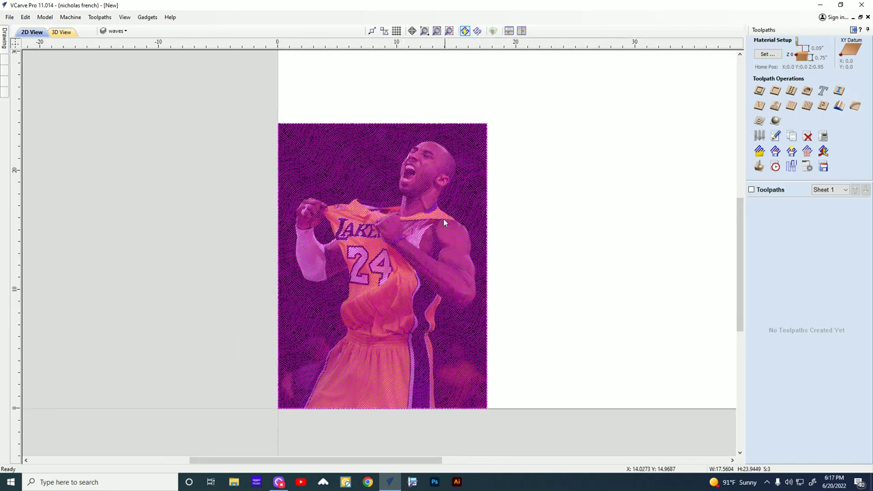
Calculate a Photo V-Carve toolpath on the selected vectors at 0.07 in depth with the 60° V-bit.
{"action": "left_click", "coordinate": [775, 108]}
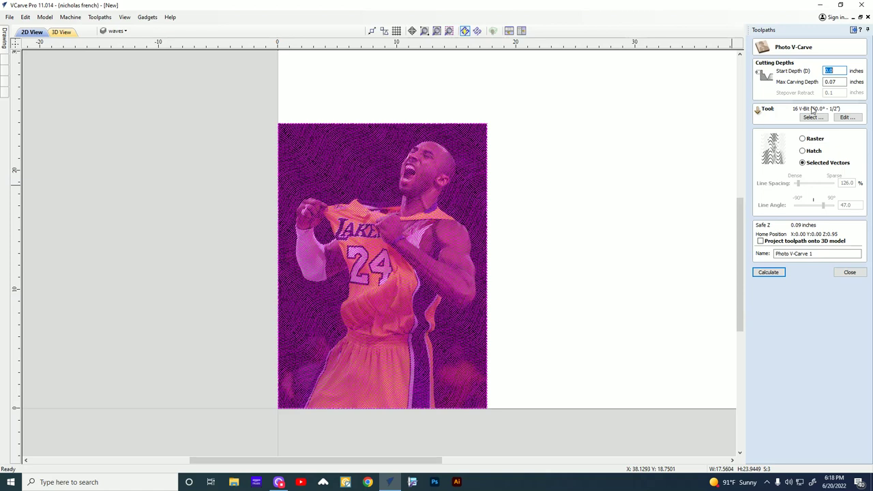
{"action": "left_click", "coordinate": [776, 273]}
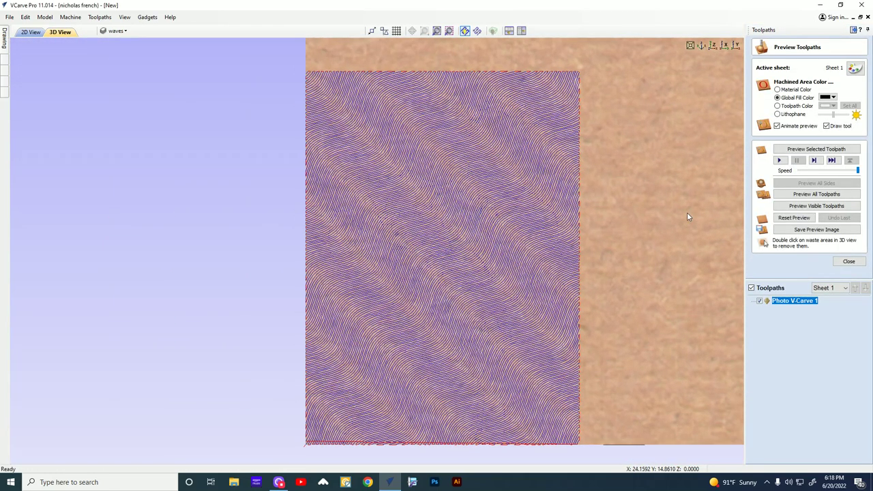
Simulate Photo V-Carve 1 on the wood, zoom around the carved portrait, then close the preview.
{"action": "left_click", "coordinate": [797, 150]}
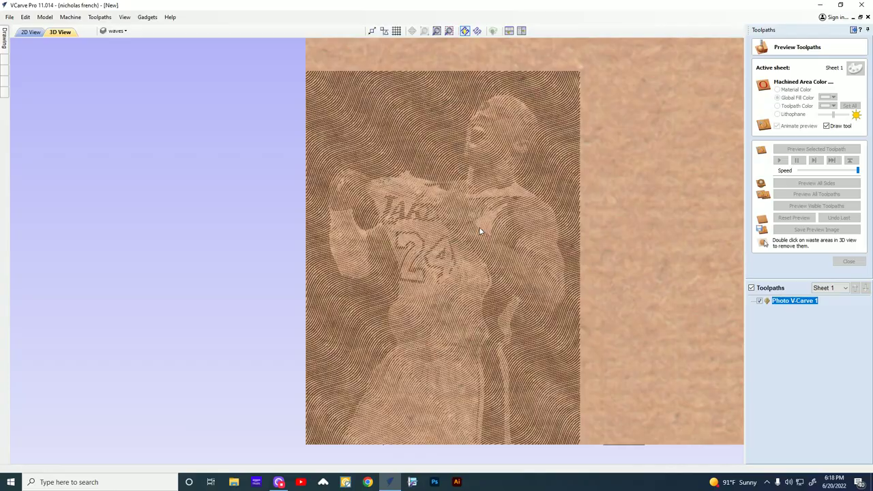
{"action": "scroll", "coordinate": [480, 232], "scroll_direction": "up", "scroll_amount": 2}
{"action": "scroll", "coordinate": [554, 173], "scroll_direction": "up", "scroll_amount": 3}
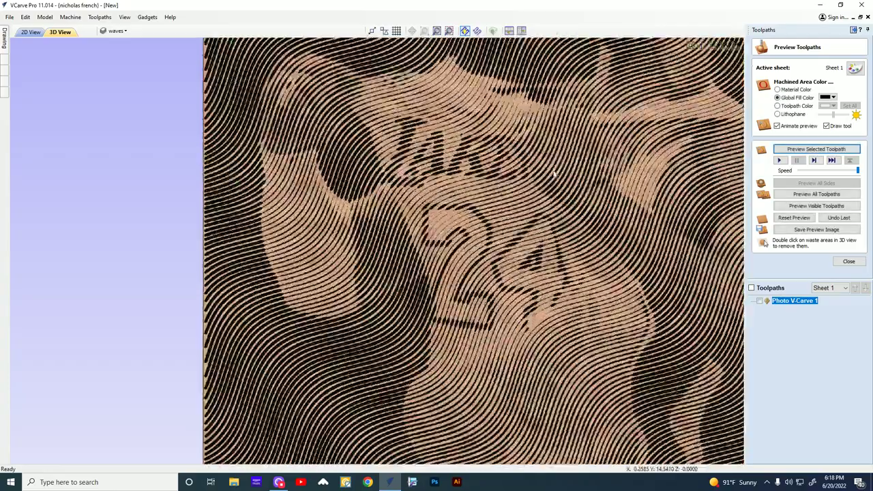
{"action": "scroll", "coordinate": [554, 174], "scroll_direction": "down", "scroll_amount": 3}
{"action": "scroll", "coordinate": [418, 292], "scroll_direction": "up", "scroll_amount": 4}
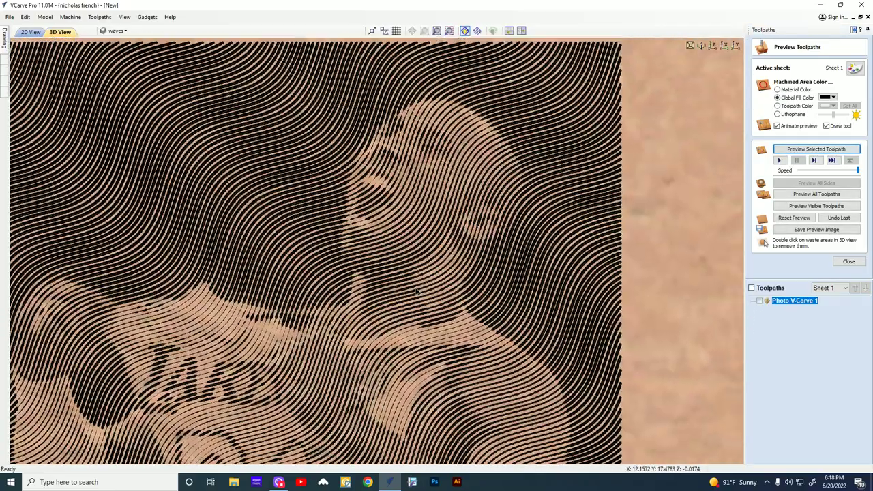
{"action": "scroll", "coordinate": [422, 281], "scroll_direction": "down", "scroll_amount": 4}
{"action": "scroll", "coordinate": [478, 139], "scroll_direction": "up", "scroll_amount": 4}
{"action": "scroll", "coordinate": [491, 143], "scroll_direction": "down", "scroll_amount": 4}
{"action": "scroll", "coordinate": [520, 126], "scroll_direction": "up", "scroll_amount": 4}
{"action": "scroll", "coordinate": [513, 267], "scroll_direction": "down", "scroll_amount": 4}
{"action": "scroll", "coordinate": [378, 156], "scroll_direction": "up", "scroll_amount": 4}
{"action": "scroll", "coordinate": [342, 251], "scroll_direction": "down", "scroll_amount": 4}
{"action": "scroll", "coordinate": [329, 262], "scroll_direction": "up", "scroll_amount": 3}
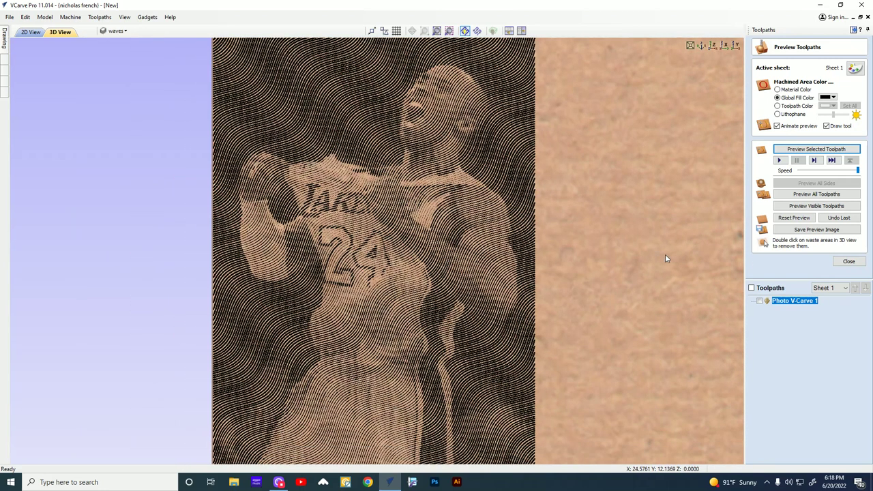
{"action": "left_click", "coordinate": [847, 264]}
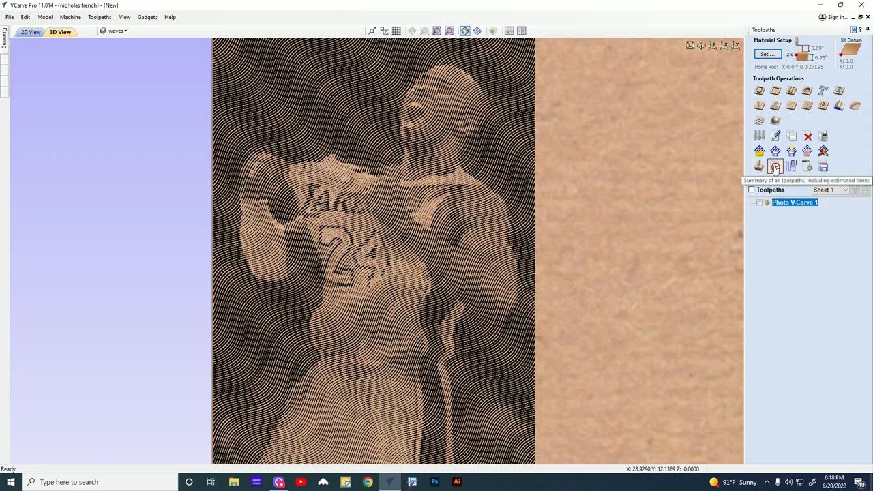
Review the 00:40:50 machining estimate for Photo V-Carve 1 in 2D and 3D, then close the summary.
{"action": "left_click", "coordinate": [775, 168]}
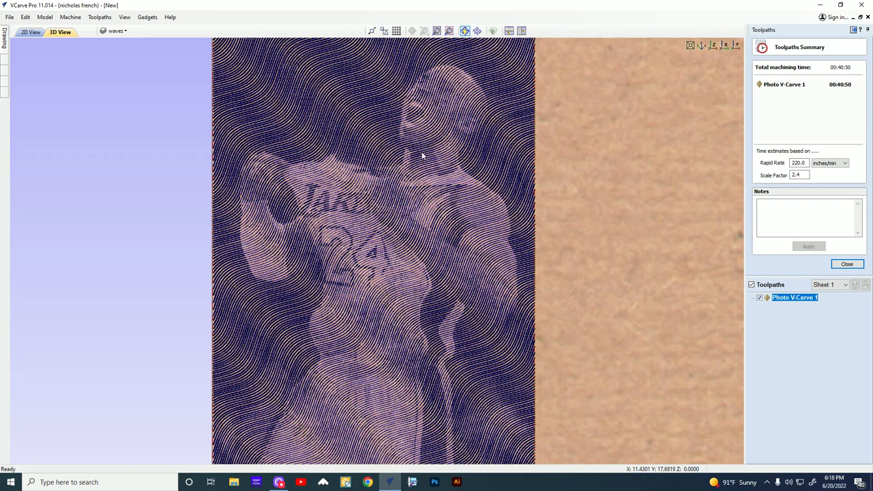
{"action": "left_click", "coordinate": [30, 32]}
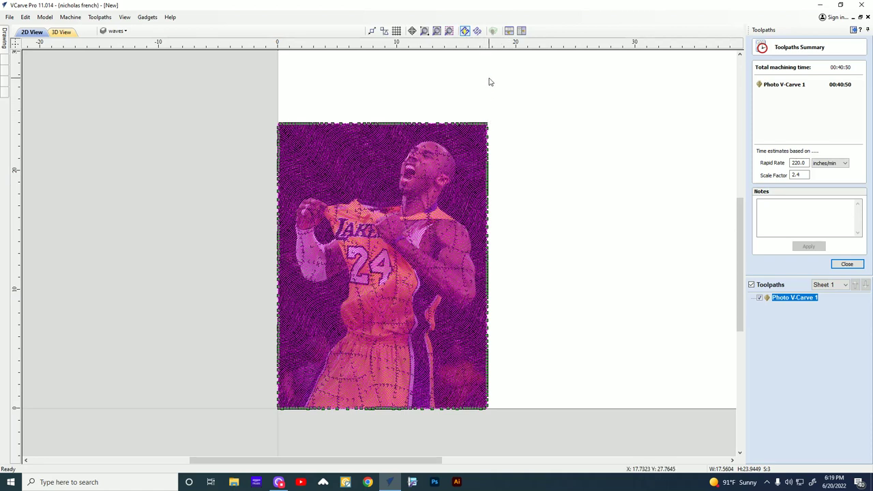
{"action": "left_click", "coordinate": [61, 32]}
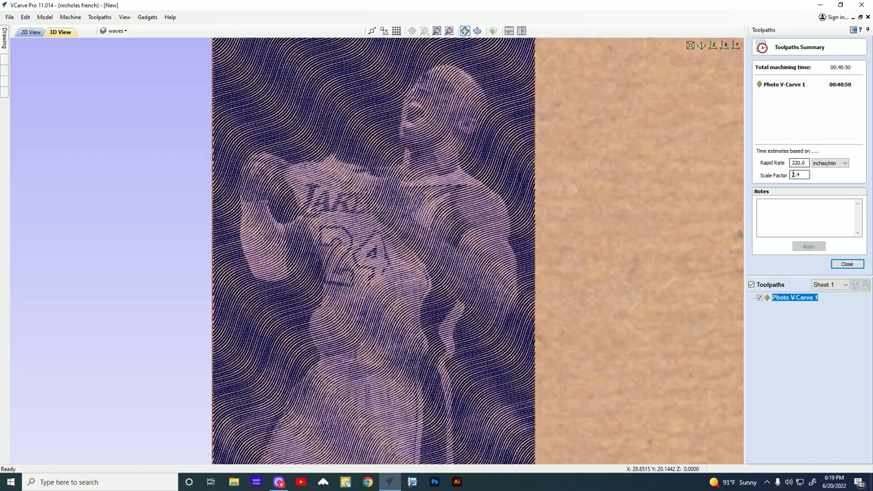
{"action": "left_click", "coordinate": [848, 265]}
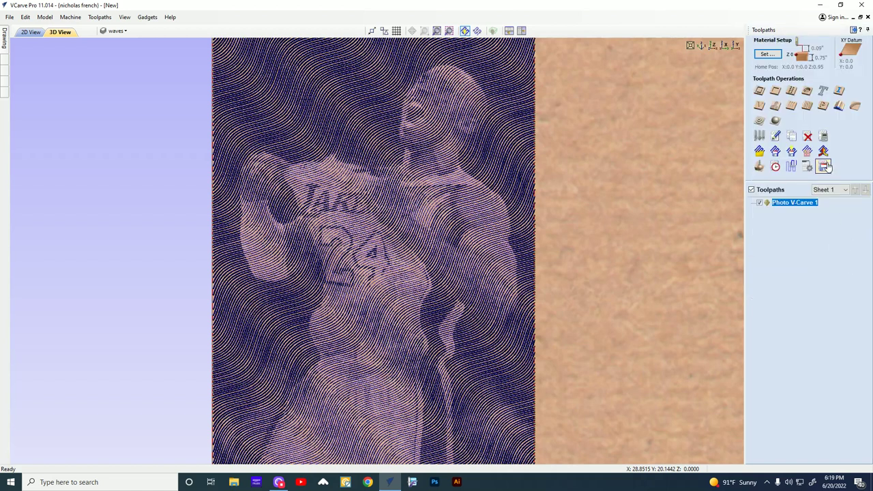
{"action": "left_click", "coordinate": [824, 167]}
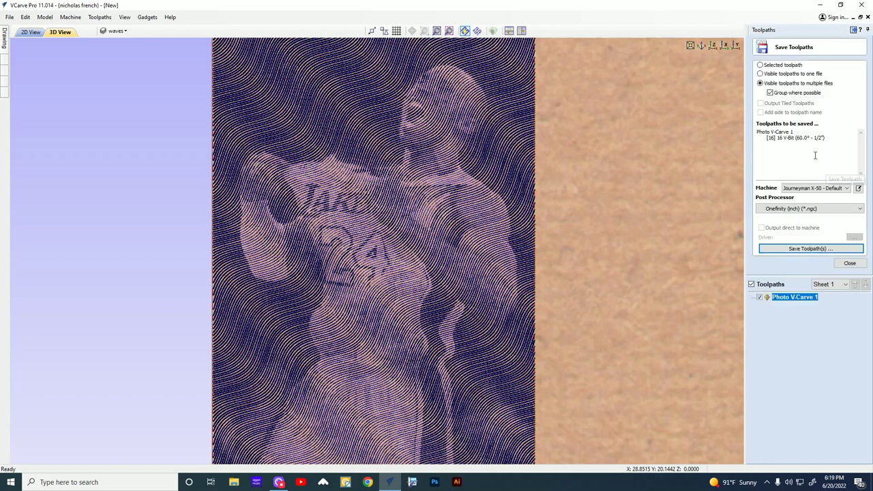
{"action": "left_click", "coordinate": [760, 66]}
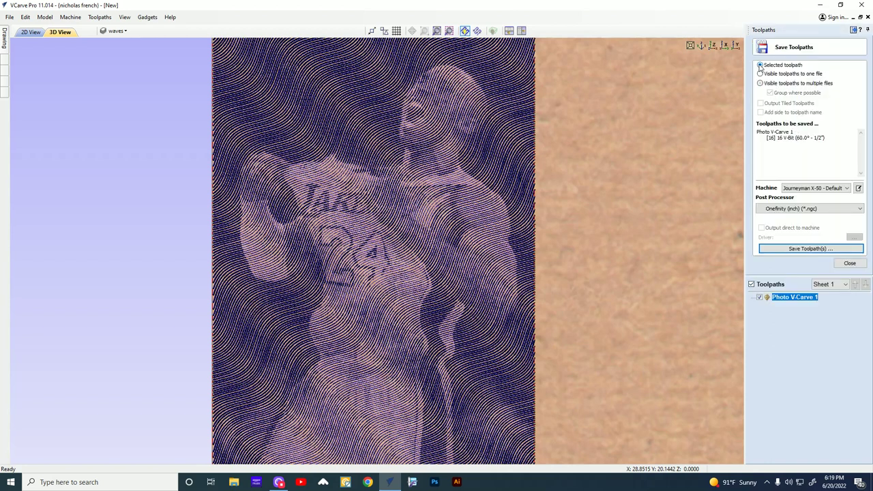
{"action": "left_click", "coordinate": [849, 264]}
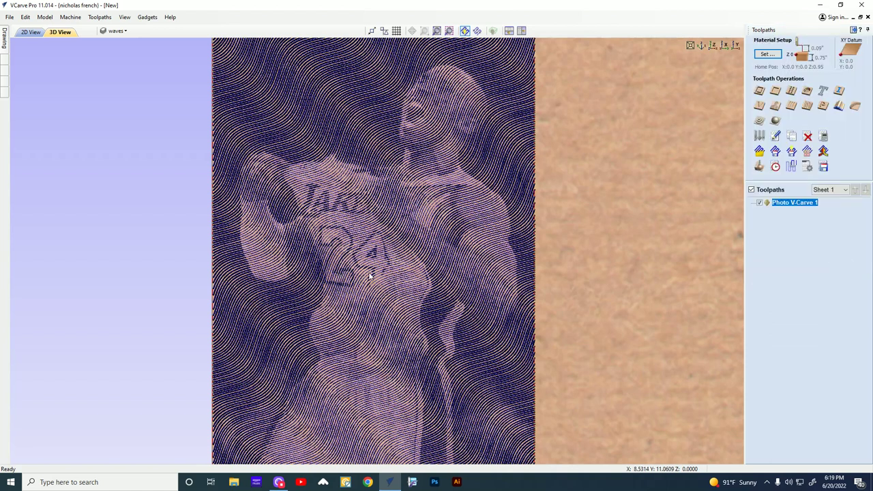
{"action": "scroll", "coordinate": [423, 267], "scroll_direction": "down", "scroll_amount": 1}
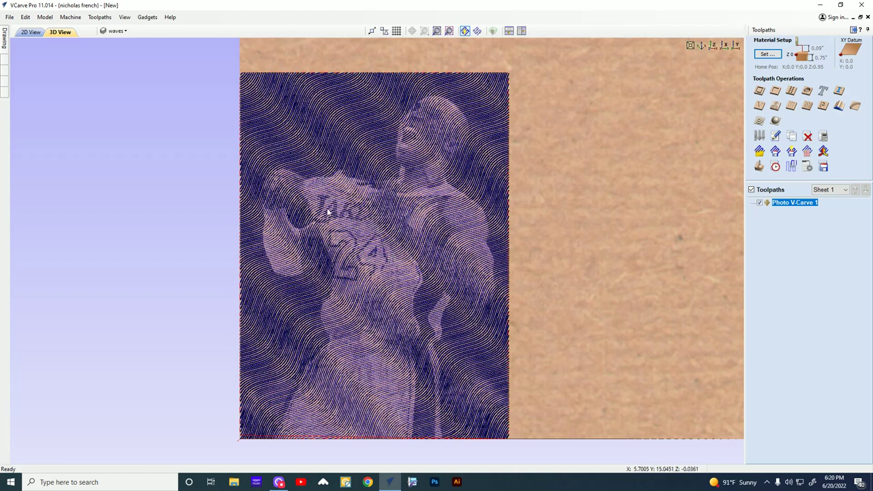
{"action": "scroll", "coordinate": [355, 253], "scroll_direction": "up", "scroll_amount": 3}
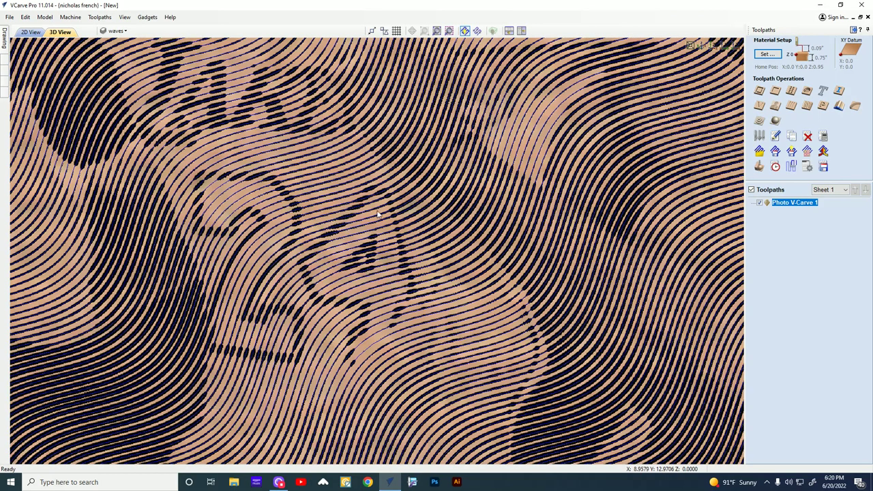
{"action": "scroll", "coordinate": [423, 236], "scroll_direction": "down", "scroll_amount": 5}
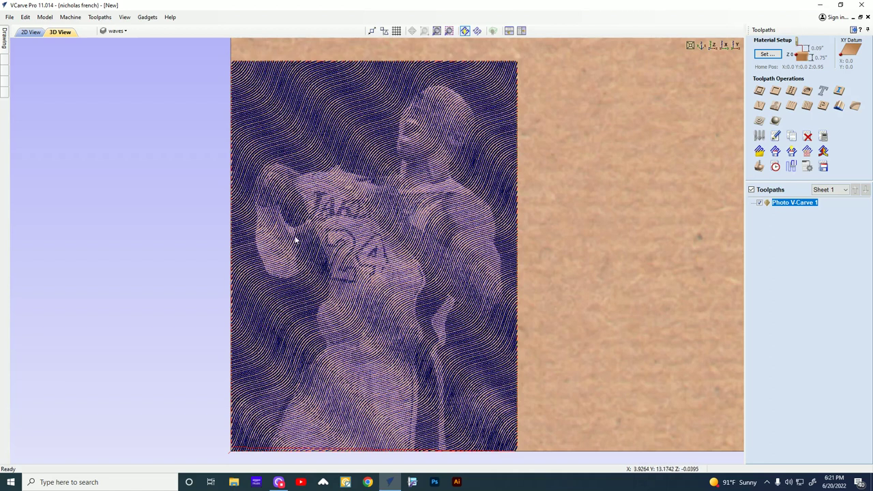
{"action": "scroll", "coordinate": [428, 306], "scroll_direction": "up", "scroll_amount": 2}
{"action": "scroll", "coordinate": [435, 302], "scroll_direction": "up", "scroll_amount": 2}
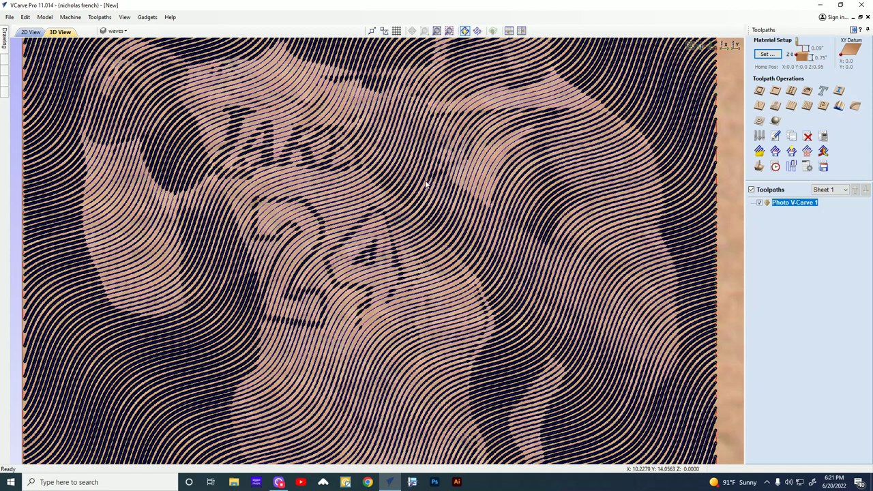
{"action": "scroll", "coordinate": [432, 248], "scroll_direction": "down", "scroll_amount": 5}
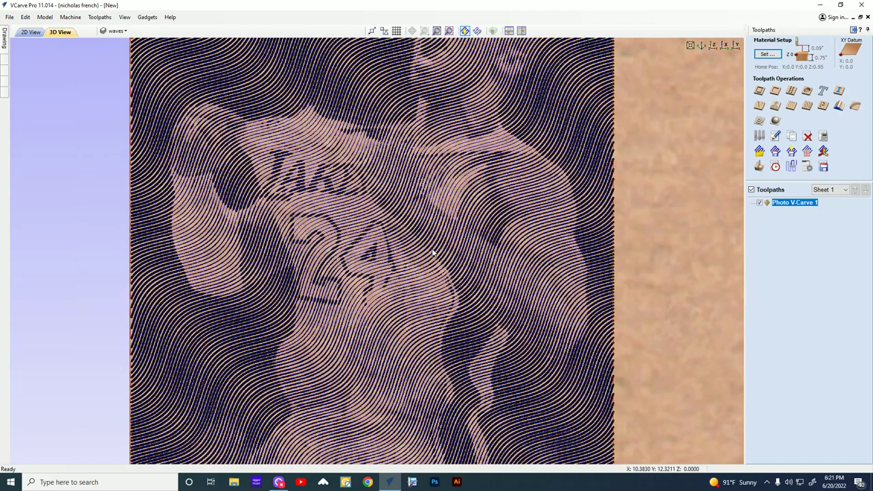
{"action": "scroll", "coordinate": [433, 253], "scroll_direction": "down", "scroll_amount": 3}
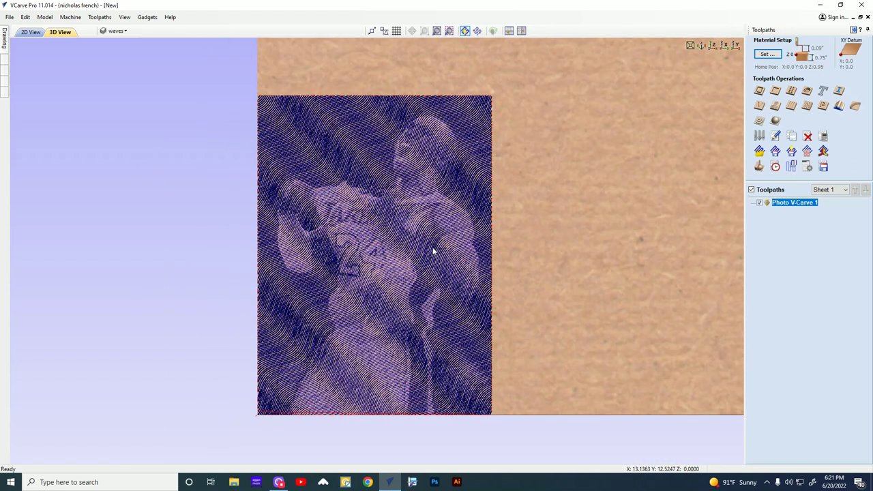
{"action": "scroll", "coordinate": [367, 264], "scroll_direction": "up", "scroll_amount": 1}
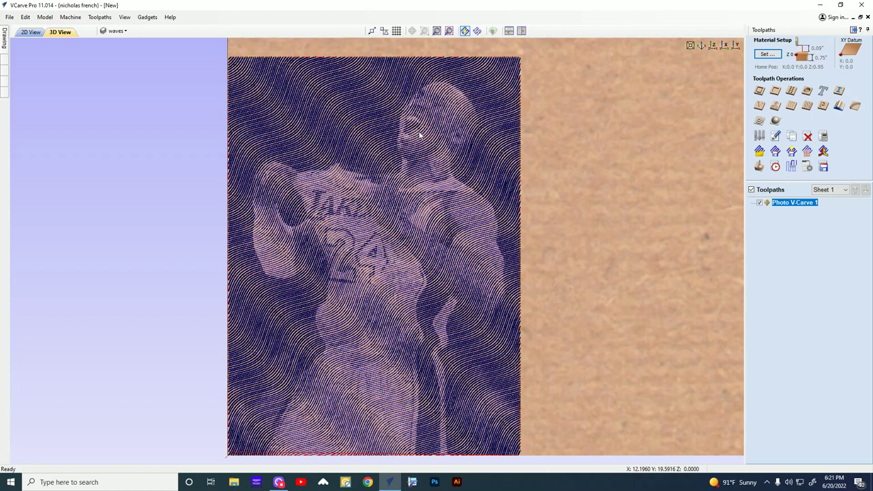